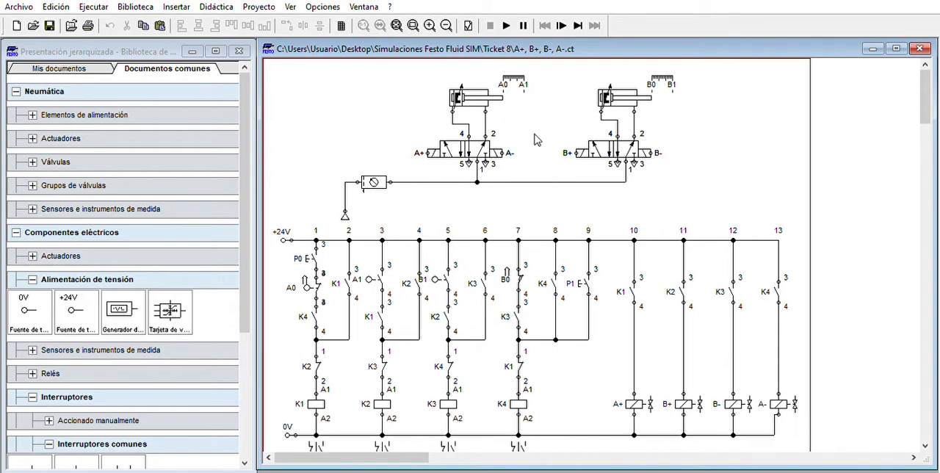
# Examine the two-cylinder pneumatic circuit and its relay control diagram, including relays K1 to K4 and the A+, B+, B-, A- solenoids
pyautogui.moveTo(463, 88)
pyautogui.doubleClick(470, 87)
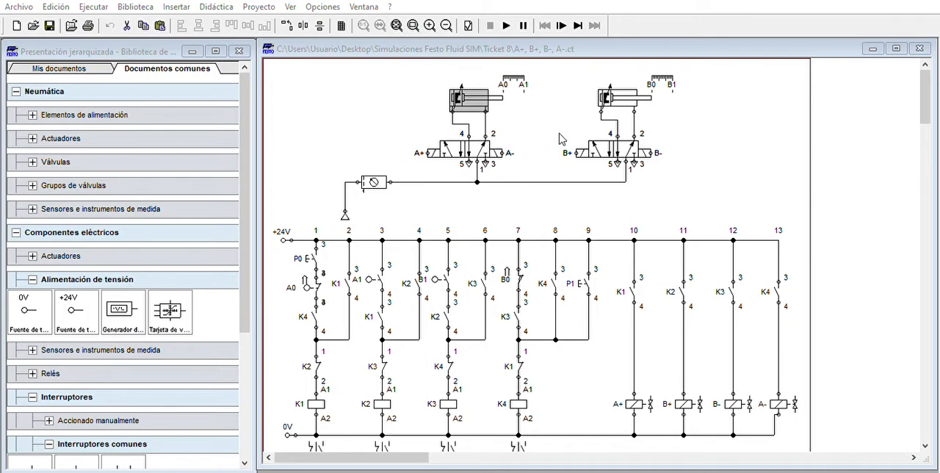
pyautogui.click(507, 376)
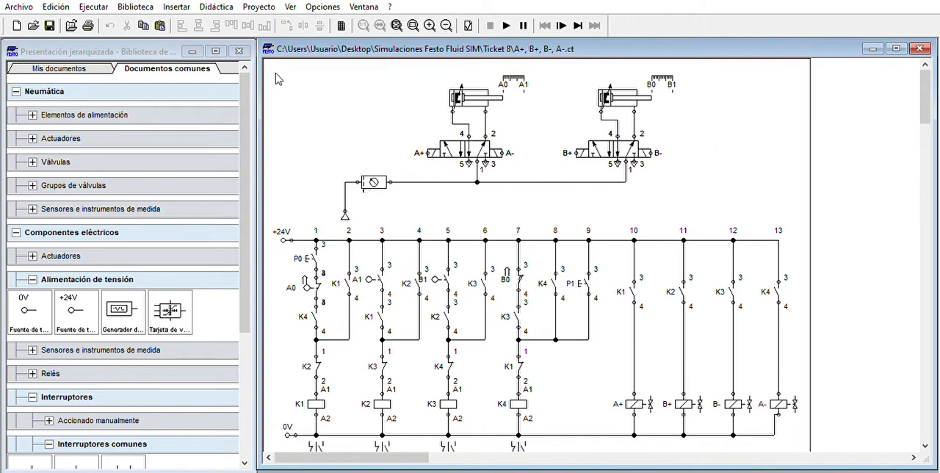
pyautogui.scroll(-1, 401, 283)
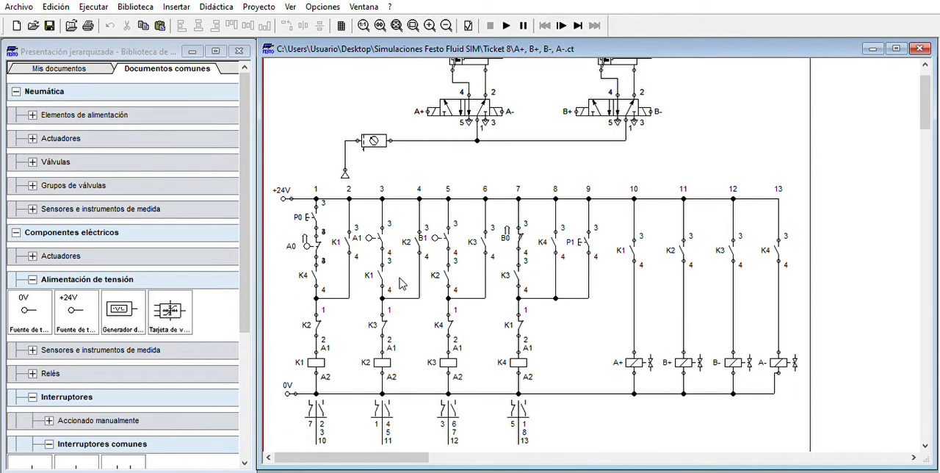
pyautogui.scroll(-1, 400, 281)
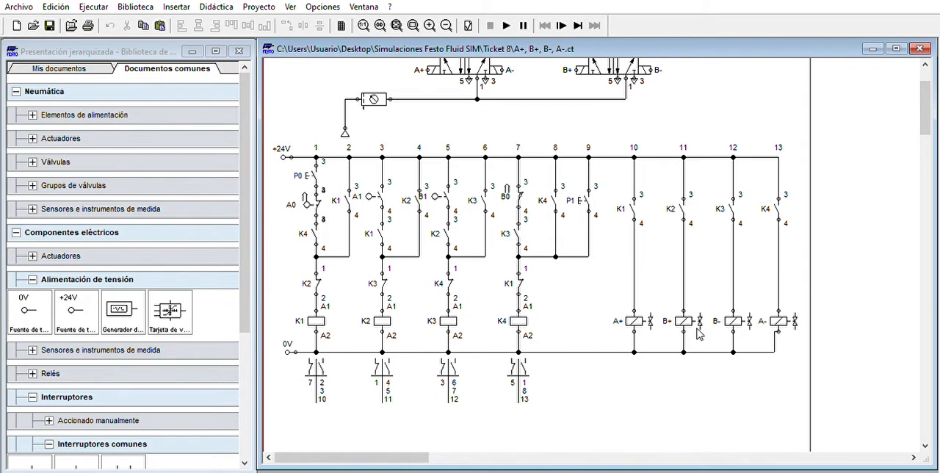
pyautogui.scroll(1, 655, 312)
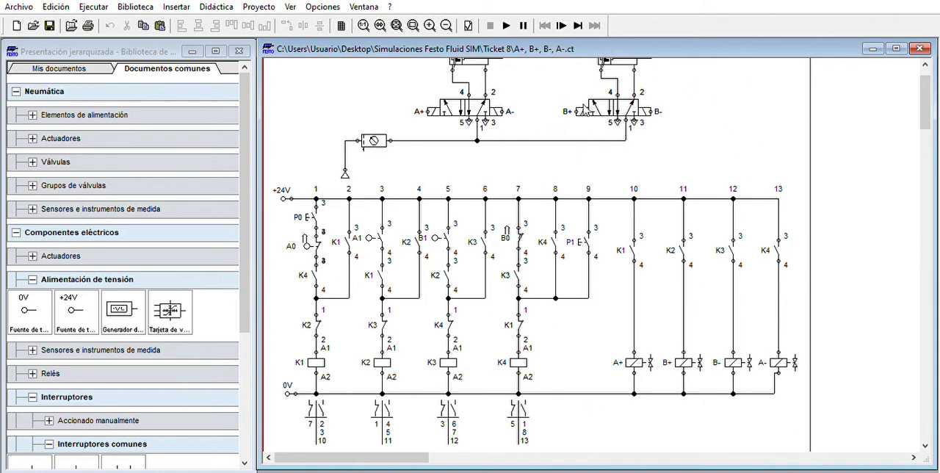
pyautogui.moveTo(588, 99)
pyautogui.moveTo(478, 95)
pyautogui.scroll(2, 568, 59)
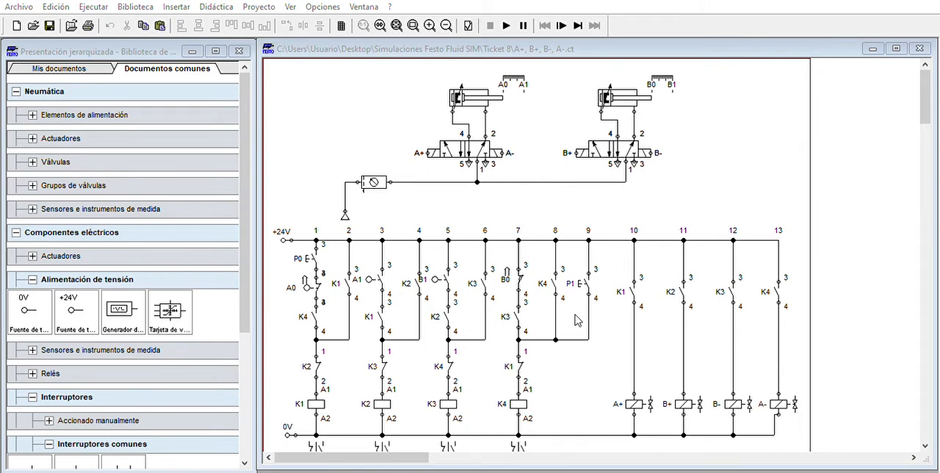
pyautogui.click(534, 352)
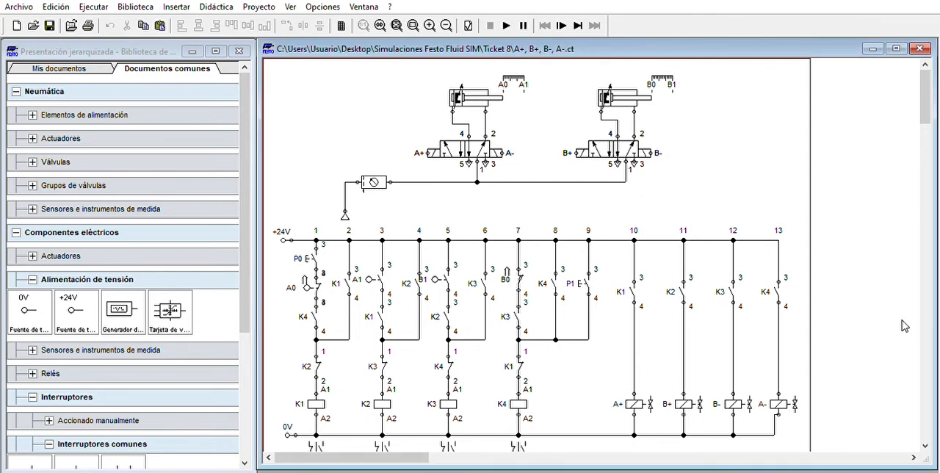
# Run the simulation, actuate the preparation switch P1, try the start switch P0, and stop the simulation
pyautogui.click(506, 24)
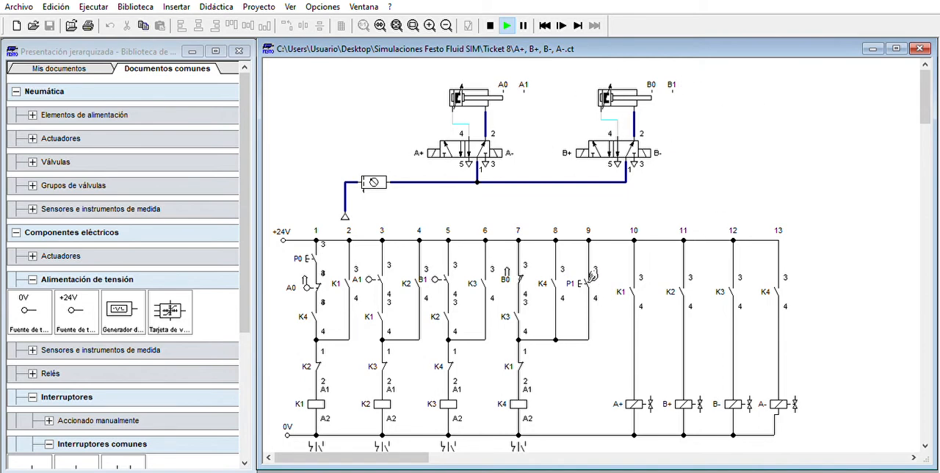
pyautogui.click(593, 273)
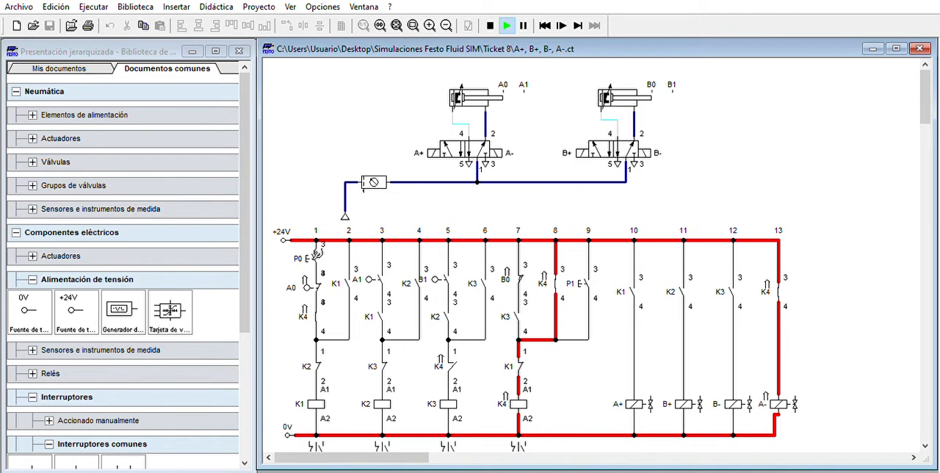
pyautogui.click(318, 253)
pyautogui.click(325, 251)
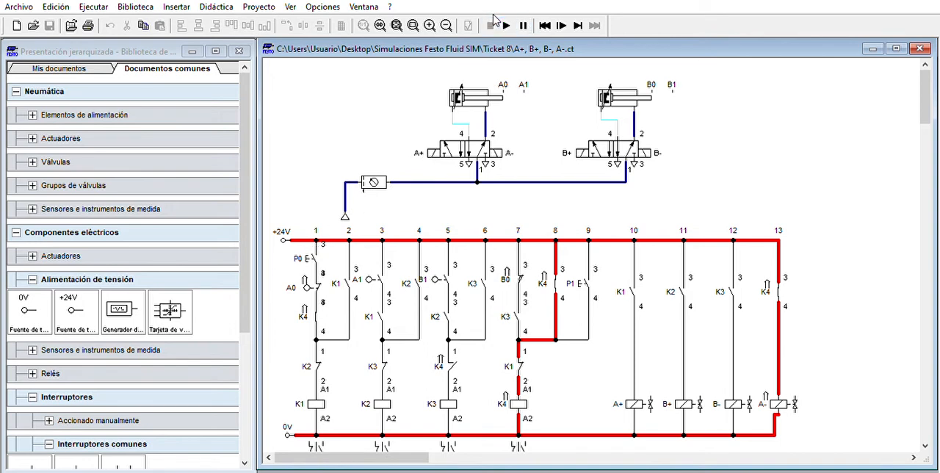
pyautogui.click(490, 25)
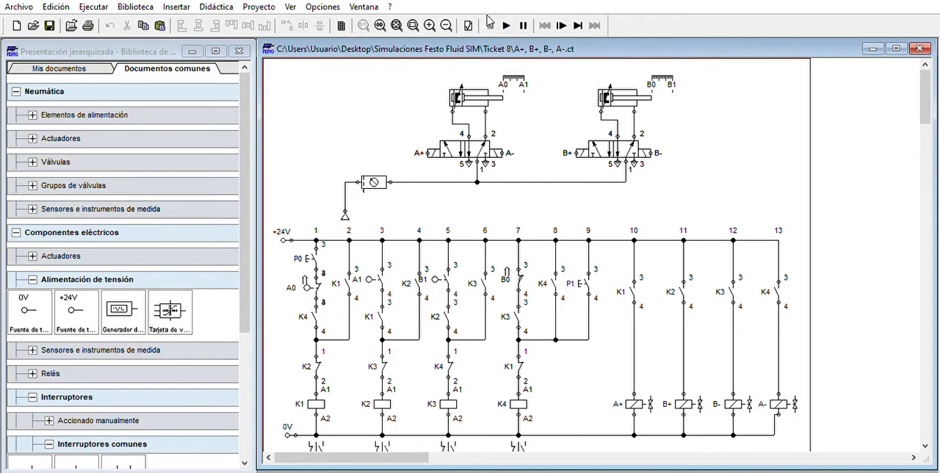
# Restart the simulation, actuate P1, switch to advancing until the next state change, and actuate start switch P0
pyautogui.click(506, 25)
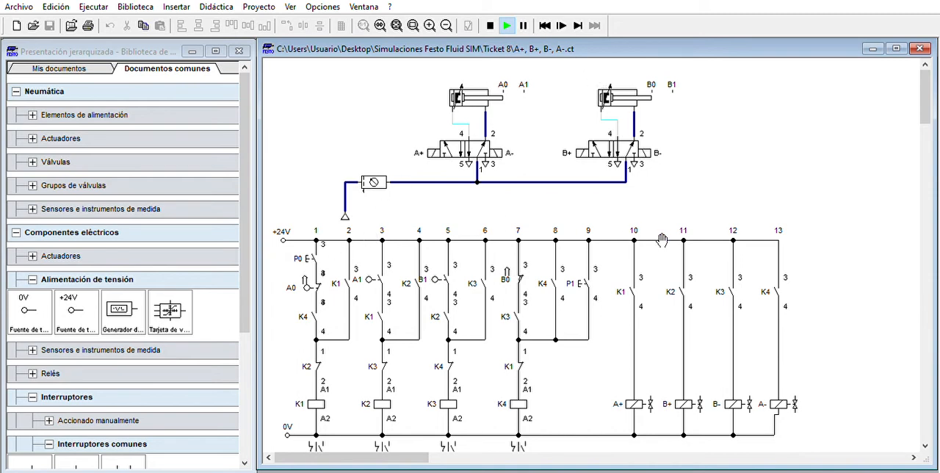
pyautogui.click(594, 275)
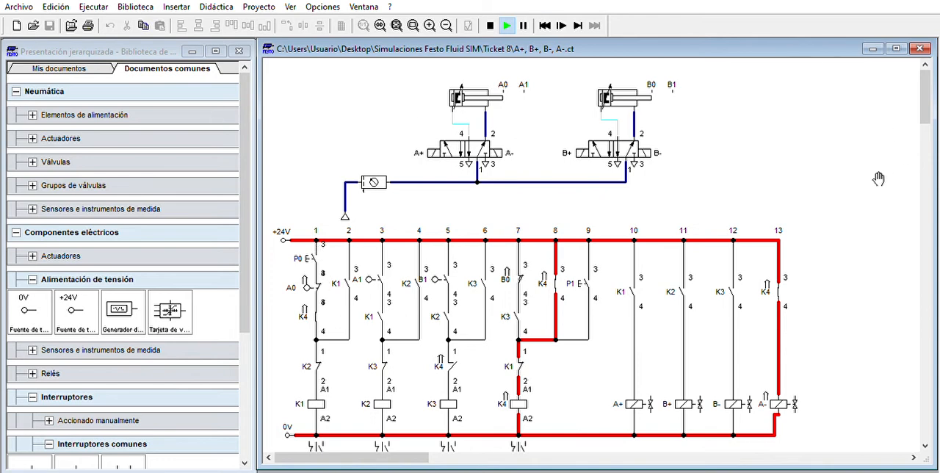
pyautogui.click(579, 21)
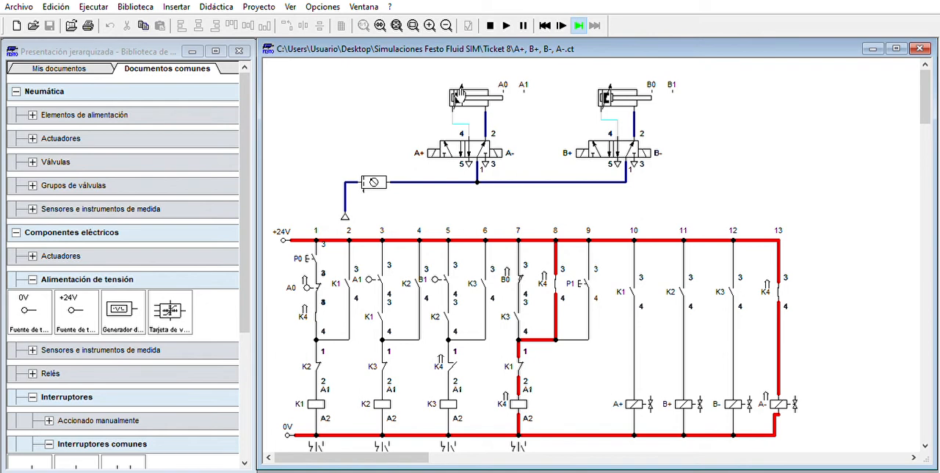
pyautogui.click(316, 254)
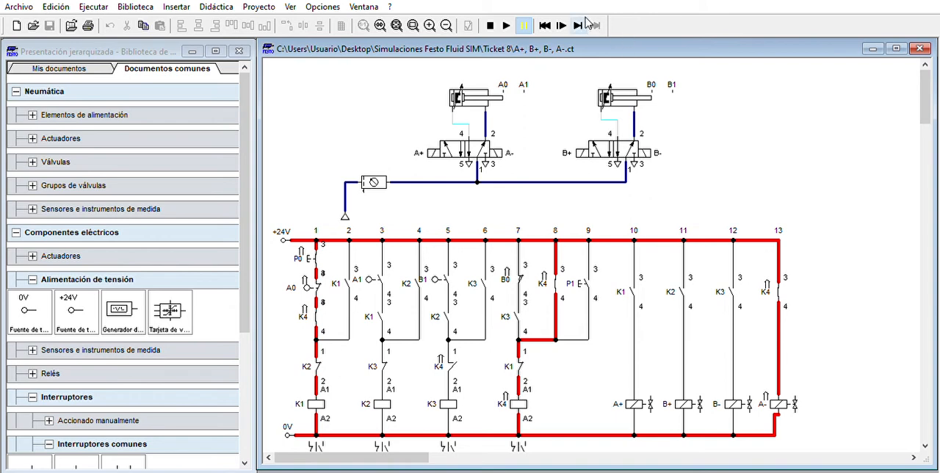
# Advance the simulation one state change at a time until cylinder A extends and actuates limit switch A1
pyautogui.click(585, 23)
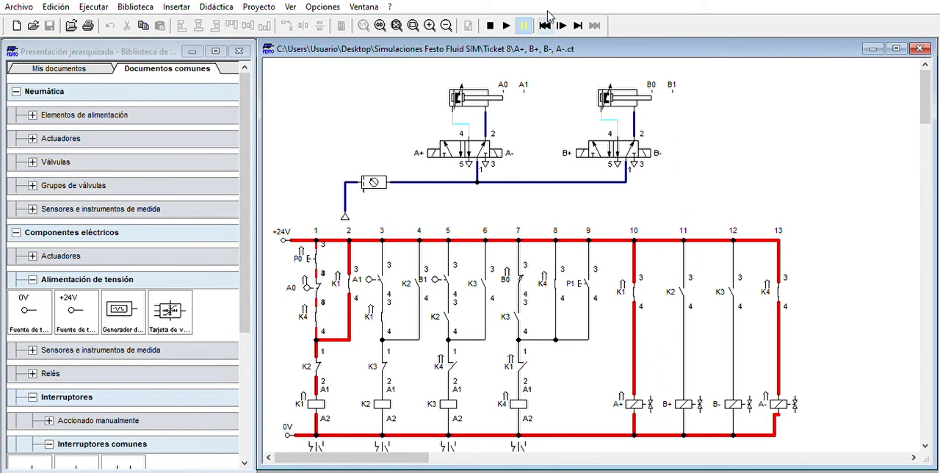
pyautogui.click(578, 22)
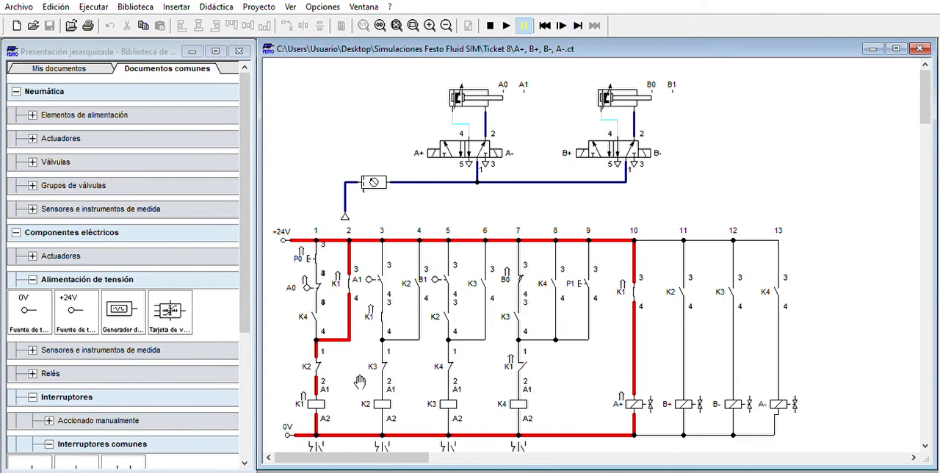
pyautogui.click(578, 22)
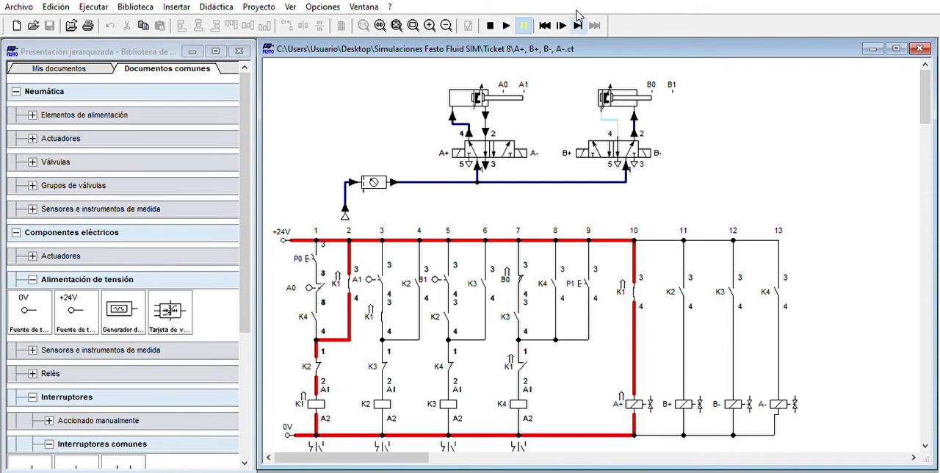
pyautogui.click(578, 22)
pyautogui.click(578, 22)
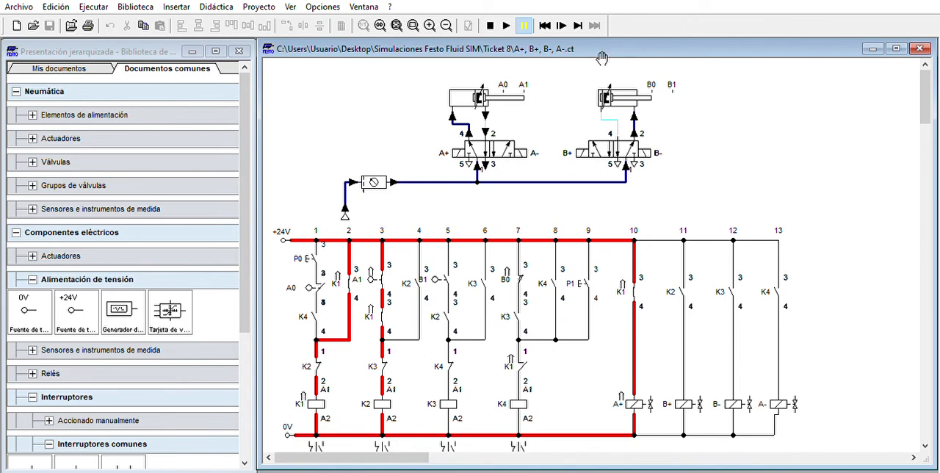
# Advance the simulation by state changes through relay K2 until cylinder B extends and actuates limit switch B1
pyautogui.click(577, 22)
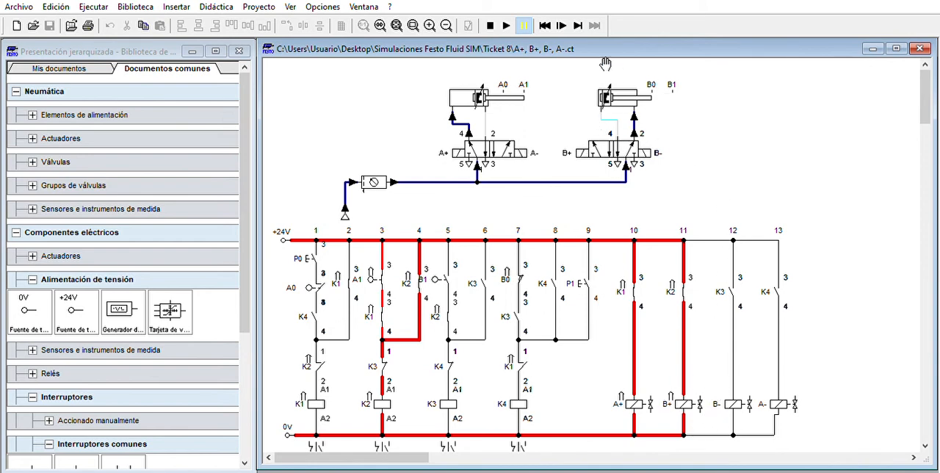
pyautogui.click(578, 26)
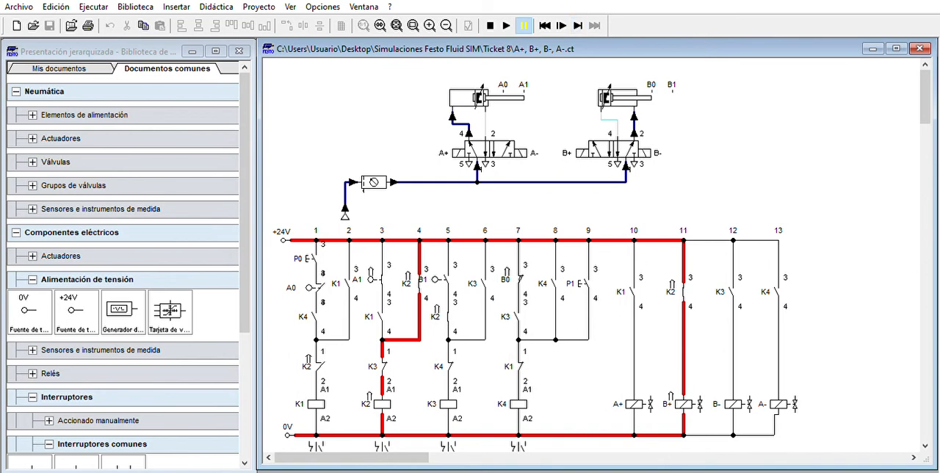
pyautogui.click(580, 24)
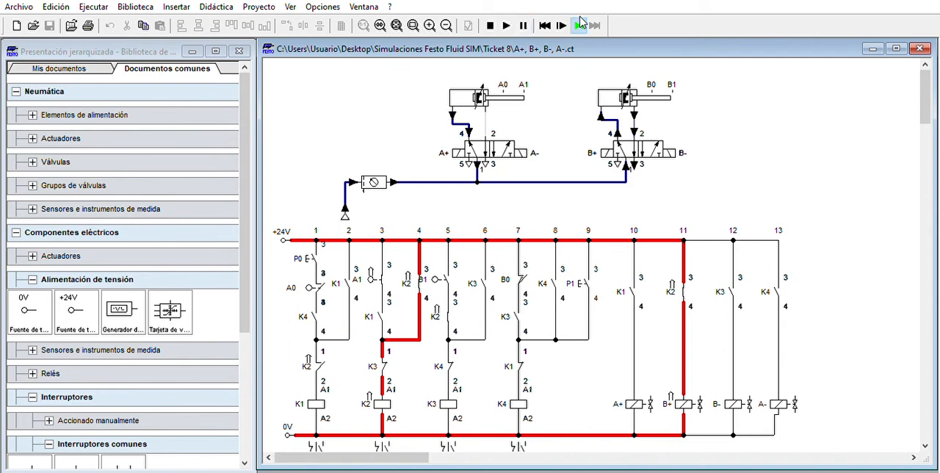
pyautogui.click(580, 25)
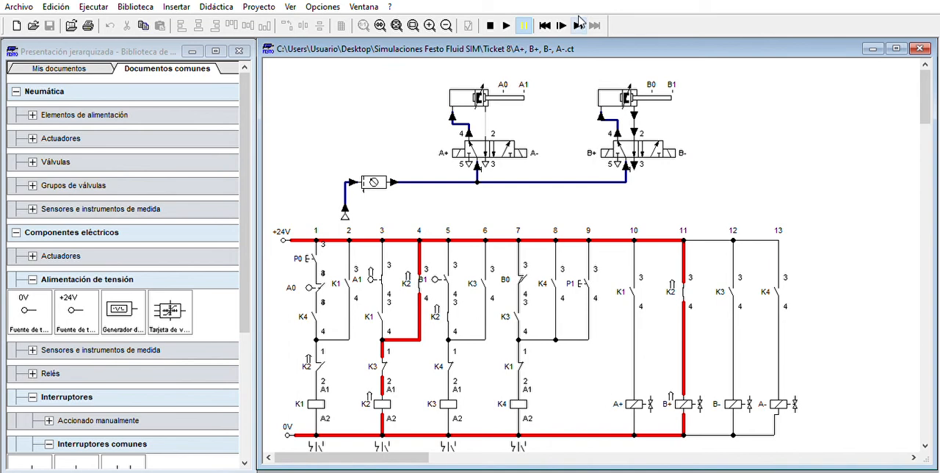
pyautogui.click(580, 25)
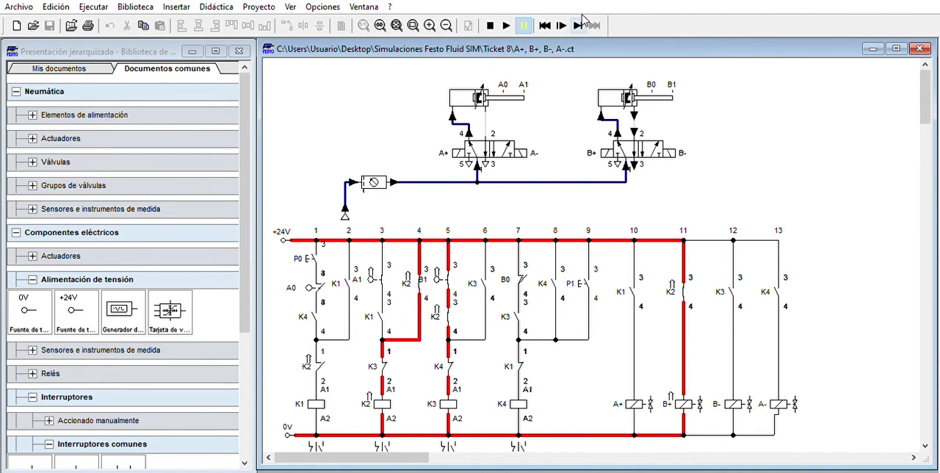
# Advance the simulation by state changes through relay K3 until cylinder B retracts and actuates limit switch B0
pyautogui.click(582, 21)
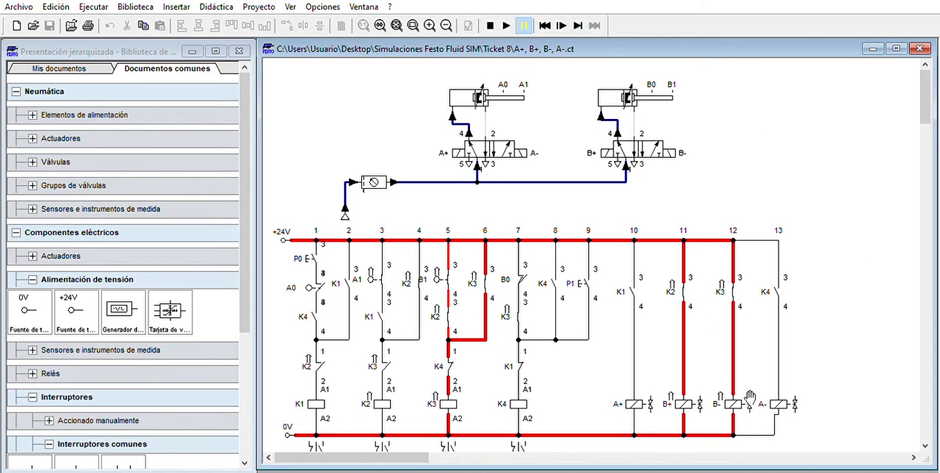
pyautogui.click(582, 21)
pyautogui.click(580, 21)
pyautogui.click(580, 21)
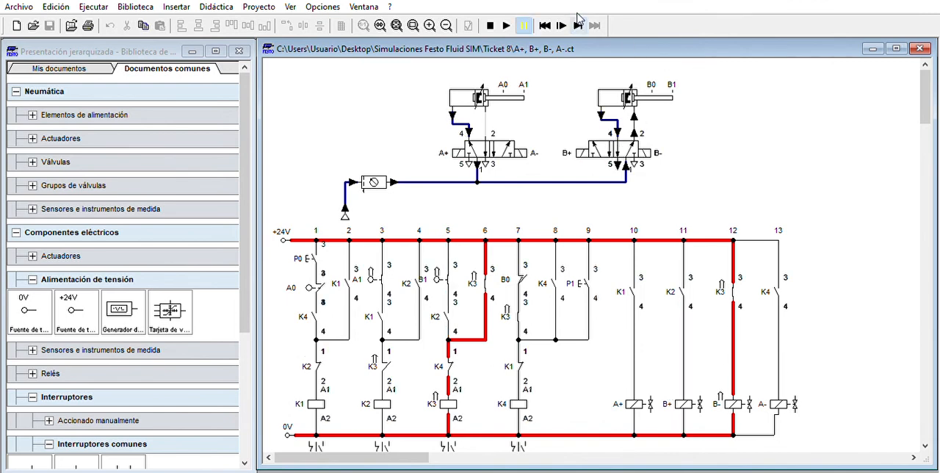
pyautogui.click(580, 19)
pyautogui.click(580, 19)
pyautogui.click(580, 19)
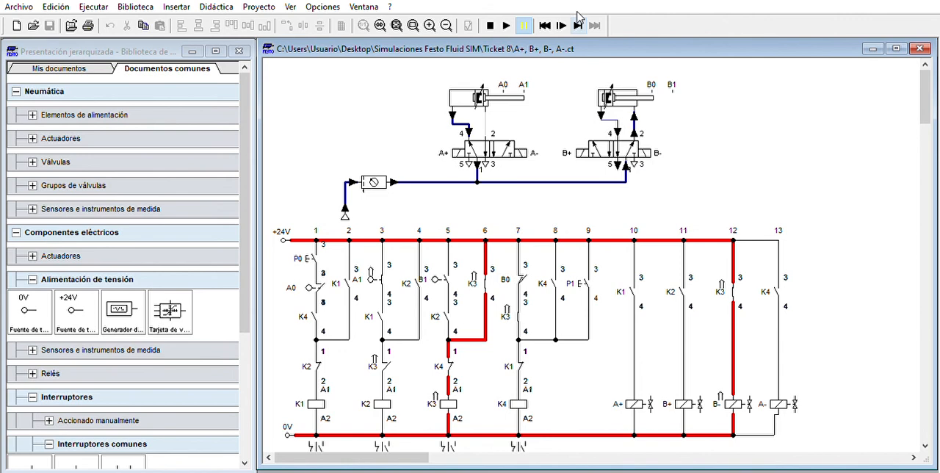
pyautogui.click(578, 22)
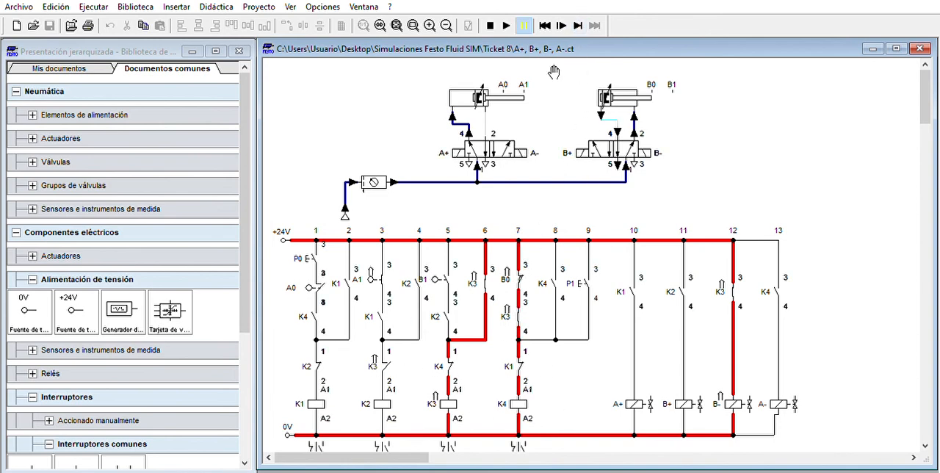
# Advance the simulation by state changes through relay K4 until cylinder A retracts to A0, and stop the simulation
pyautogui.click(579, 23)
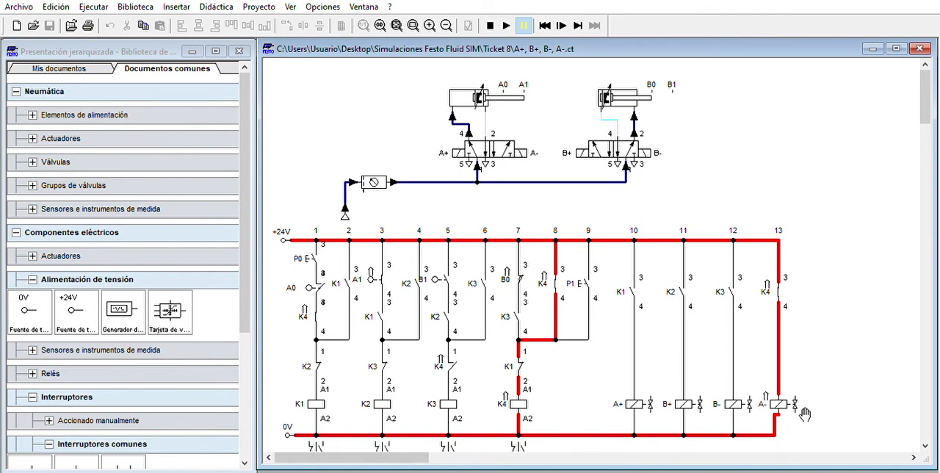
pyautogui.click(579, 22)
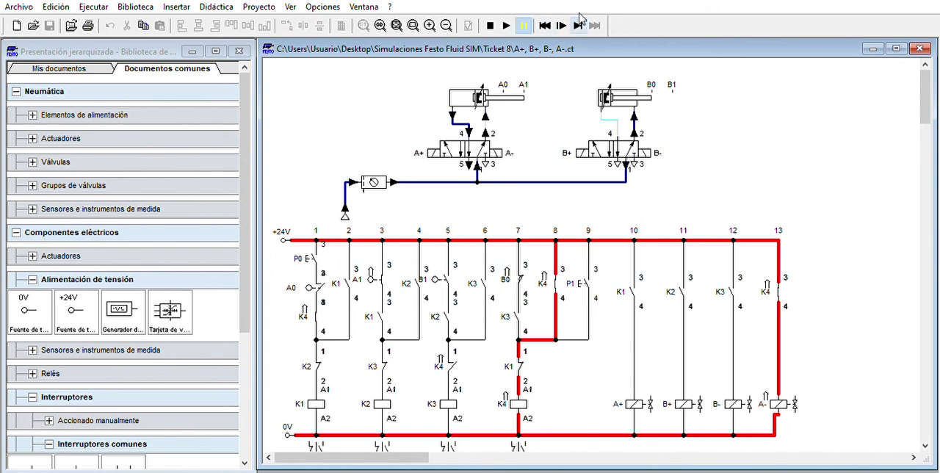
pyautogui.click(579, 22)
pyautogui.click(579, 22)
pyautogui.click(578, 22)
pyautogui.click(578, 24)
pyautogui.click(579, 25)
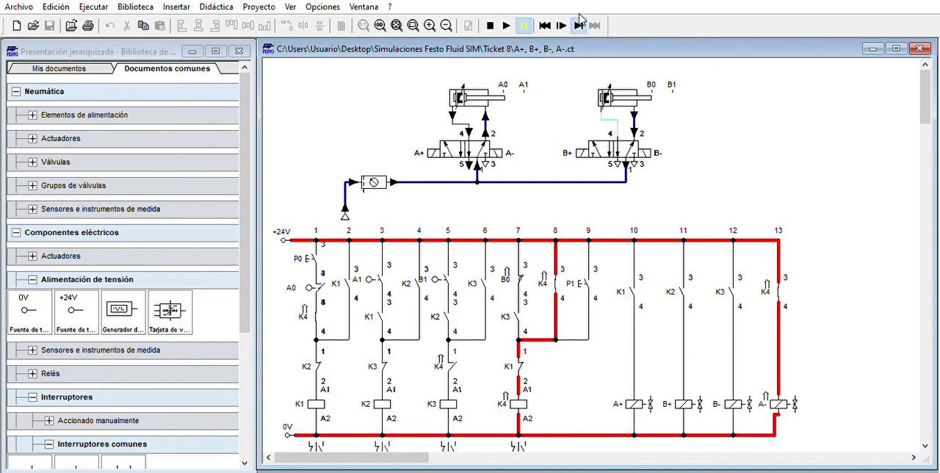
pyautogui.click(579, 24)
pyautogui.click(578, 24)
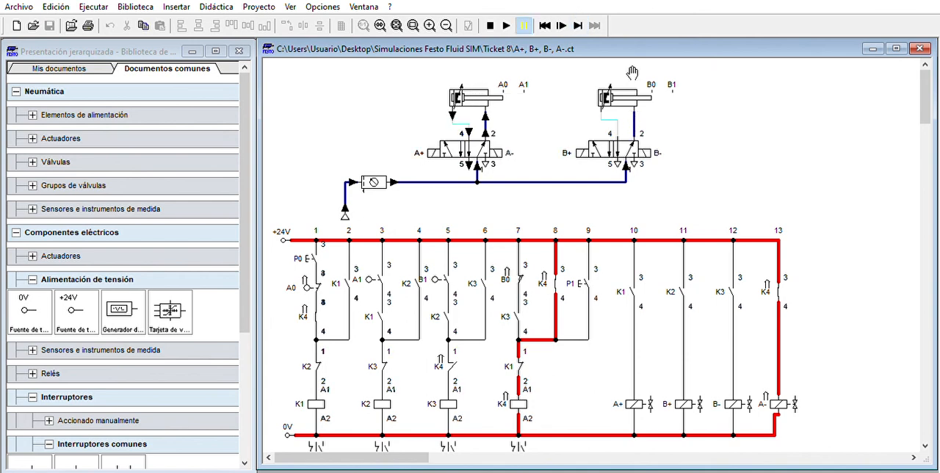
pyautogui.click(490, 25)
# Run the simulation continuously, actuate P1 to energise K4, and launch the A+, B+, B-, A- cycle repeatedly with P0
pyautogui.click(506, 25)
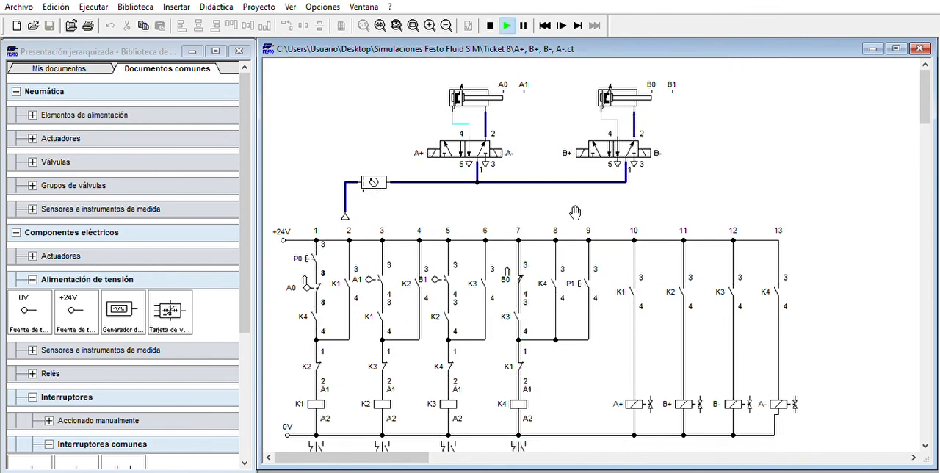
pyautogui.click(591, 274)
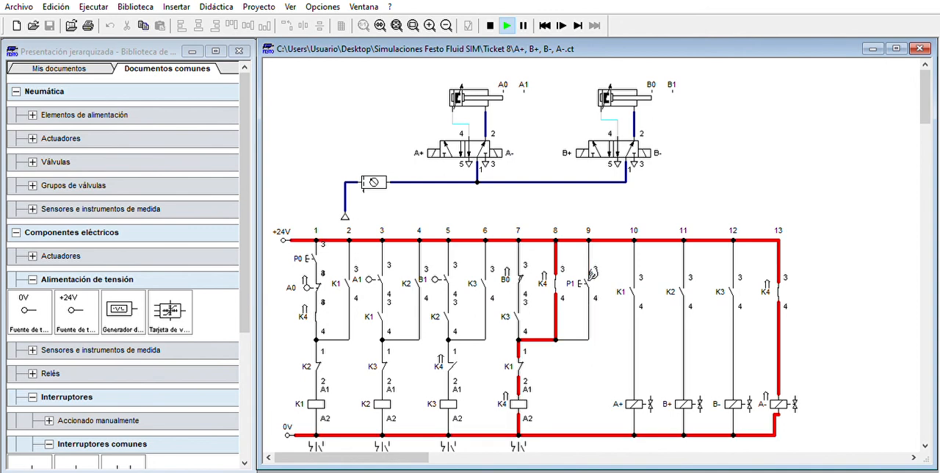
pyautogui.click(320, 248)
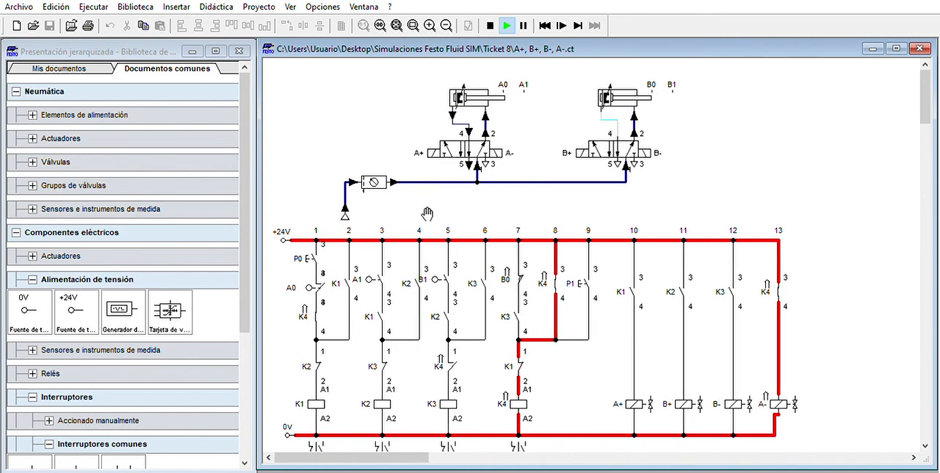
pyautogui.click(323, 253)
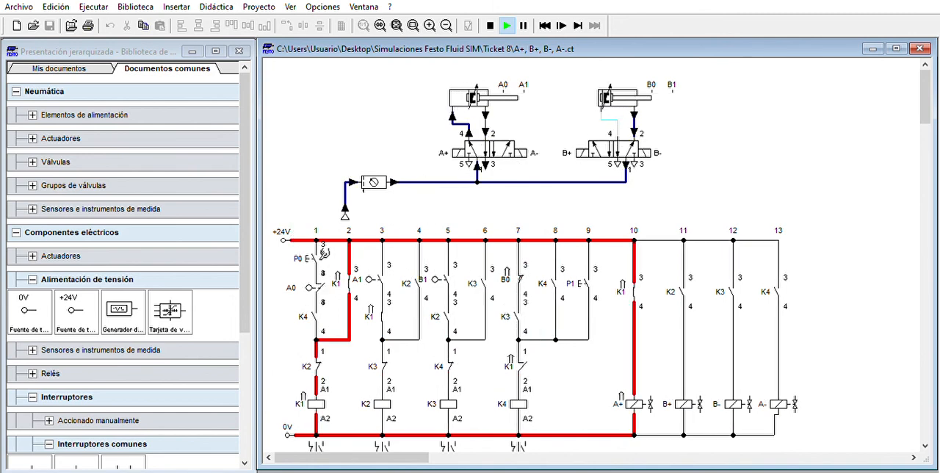